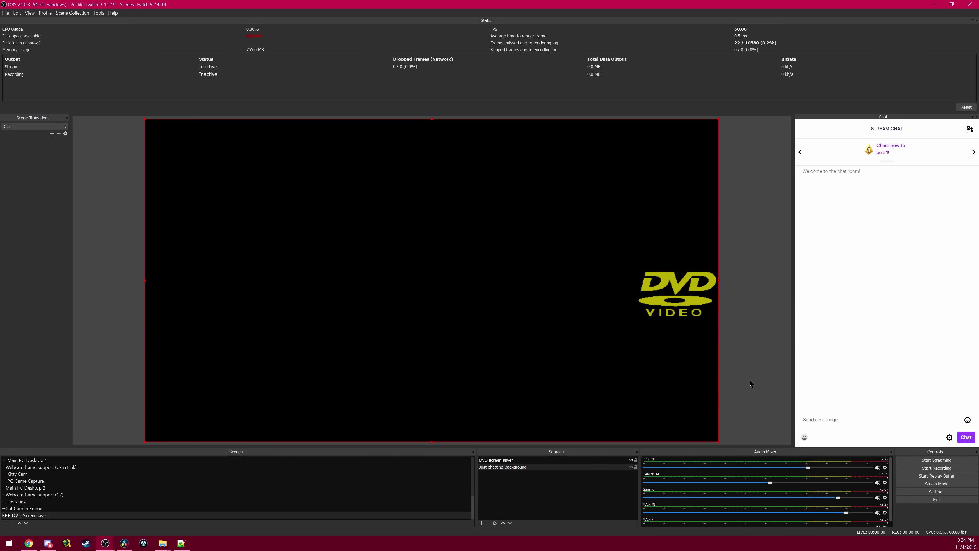
Capture the top of the chat panel as a new scrab-cap image source
key("Print")
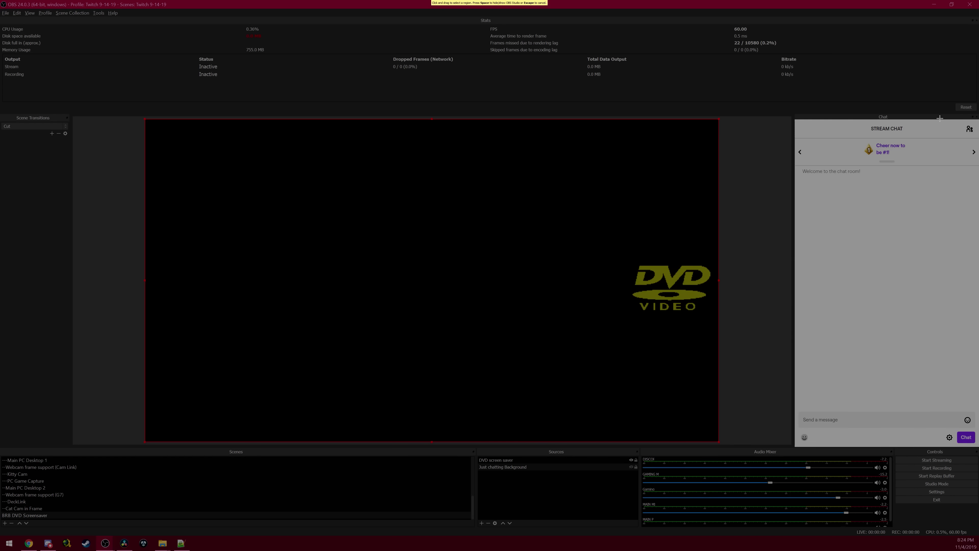
left_click_drag(940, 117, 792, 179)
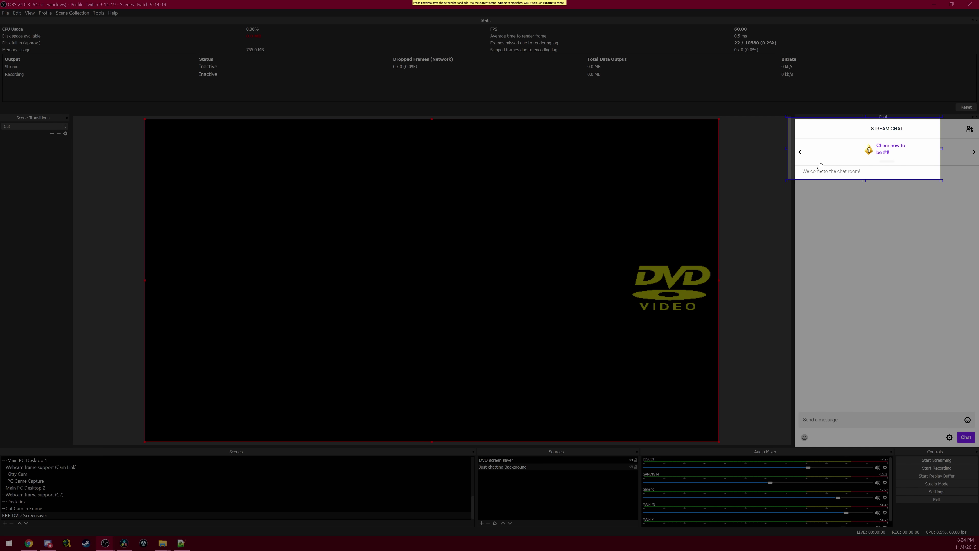
key("Return")
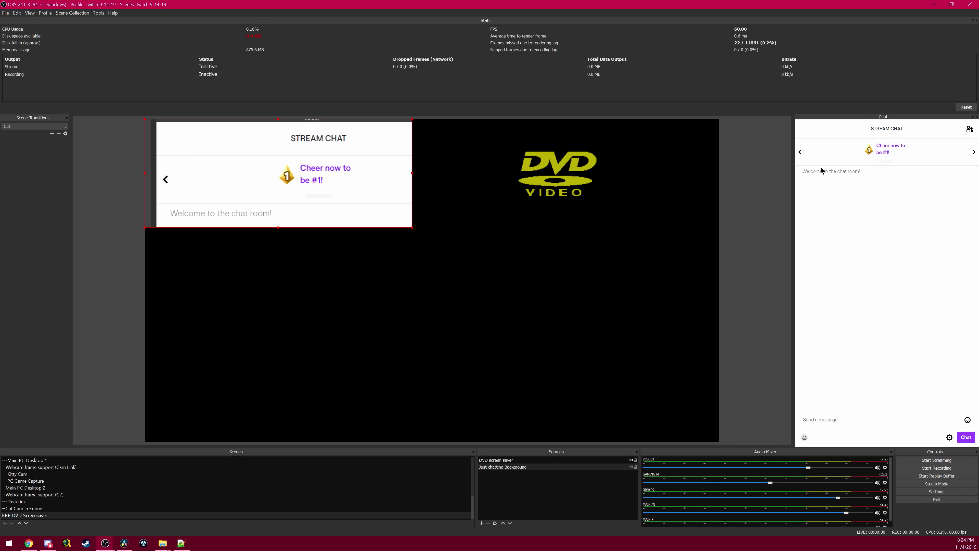
Move the chat image to the preview centre, enlarge it, and shift it toward the bottom
left_click_drag(203, 142, 365, 222)
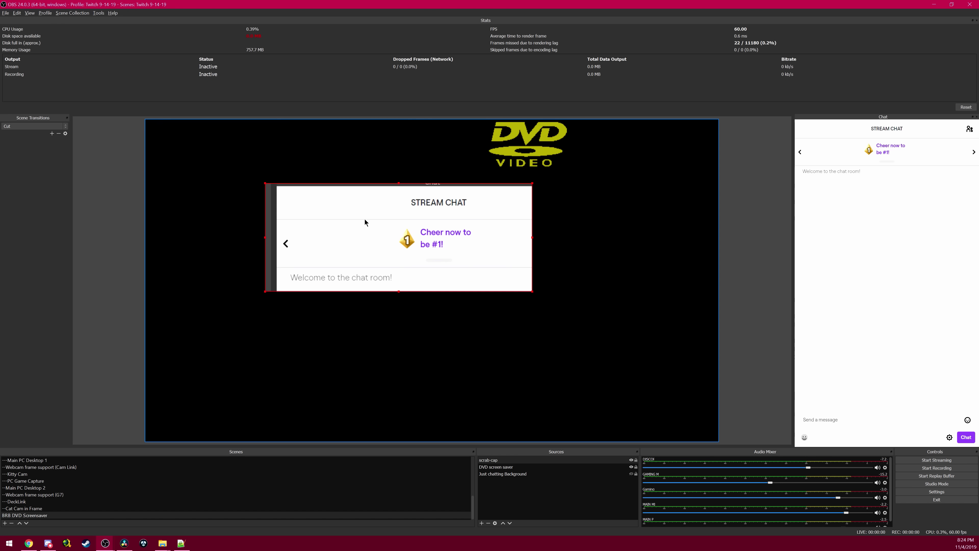
left_click_drag(533, 292, 660, 365)
left_click_drag(622, 333, 570, 405)
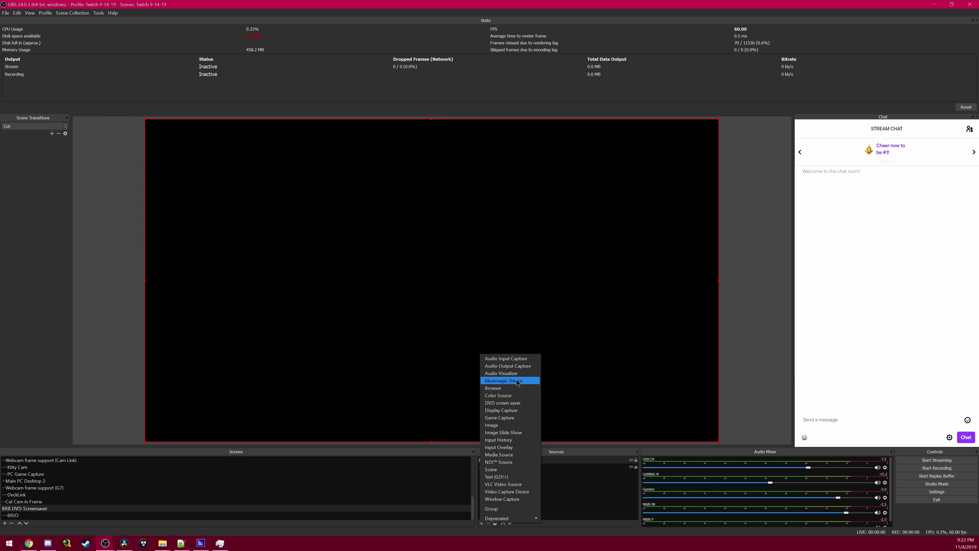
Create an Audio Visualizer source named 'SPECTRALIZE ME CAPN' and show its audio source choices
left_click(516, 374)
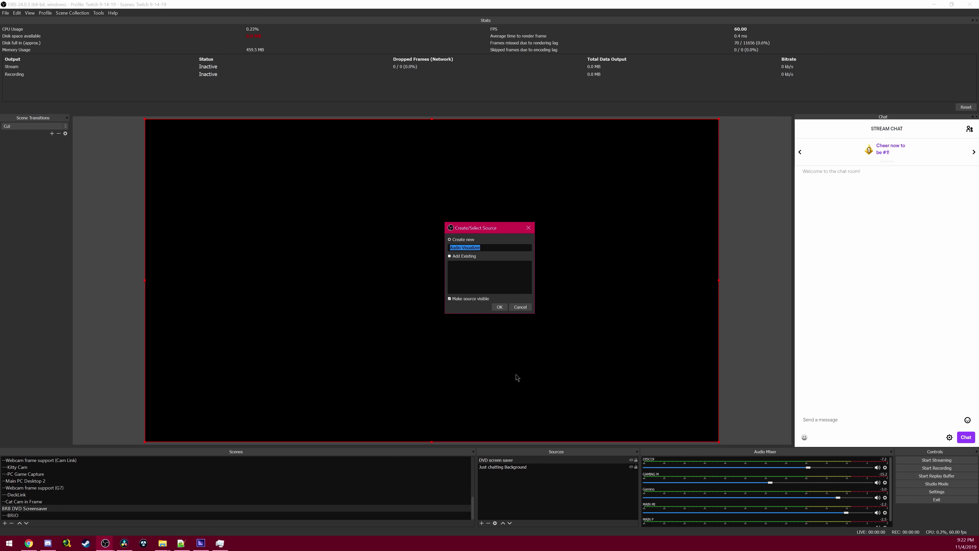
type("SPECTRALIZE ME CAPN")
key("Return")
left_click(504, 292)
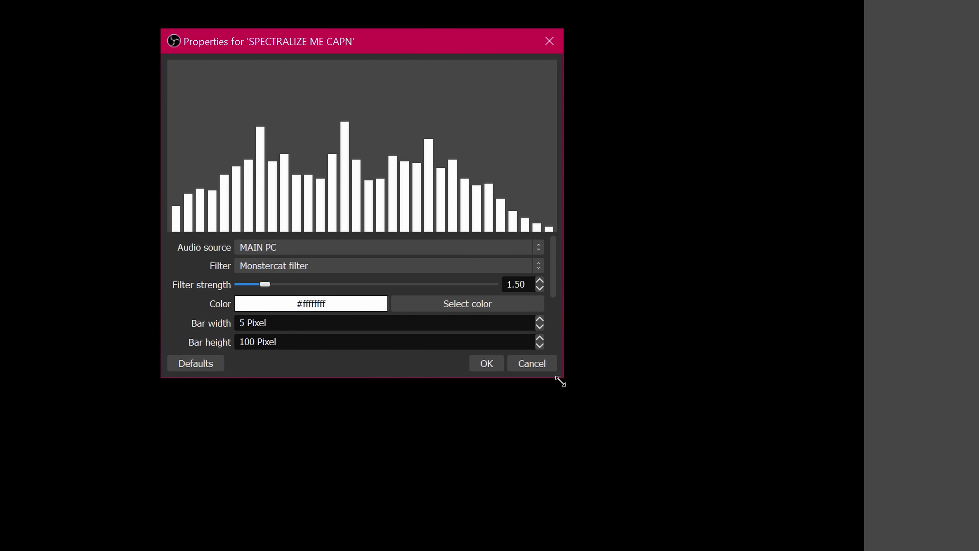
Try the SGS, Monstercat and no-filter spectrum options, settling on the Monstercat filter
left_click_drag(561, 381, 771, 523)
left_click(290, 350)
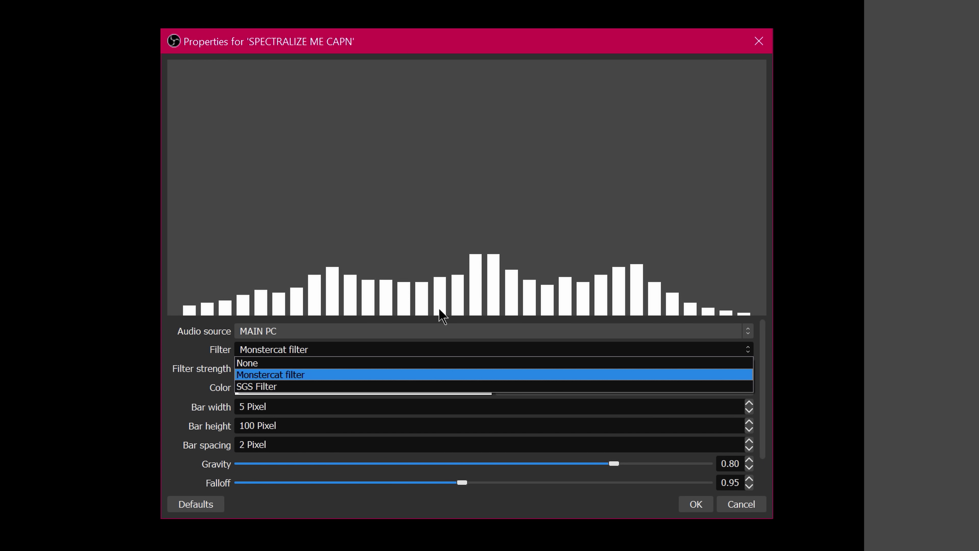
left_click(339, 387)
left_click(385, 348)
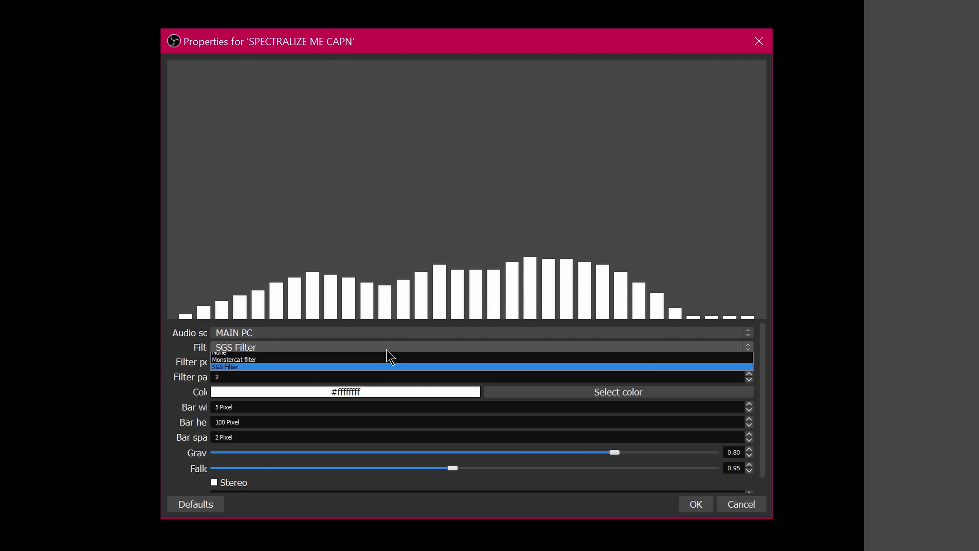
left_click(385, 371)
left_click(386, 347)
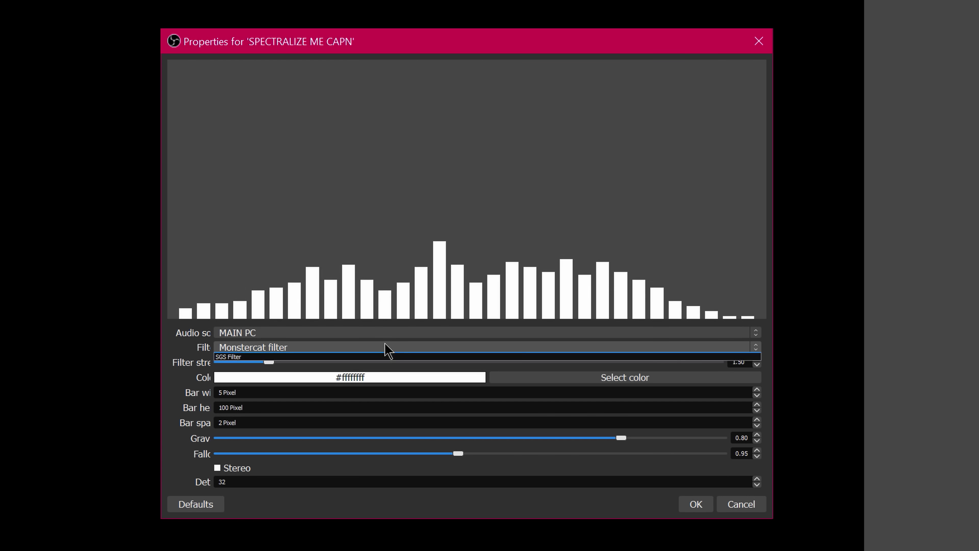
left_click(384, 354)
left_click(384, 347)
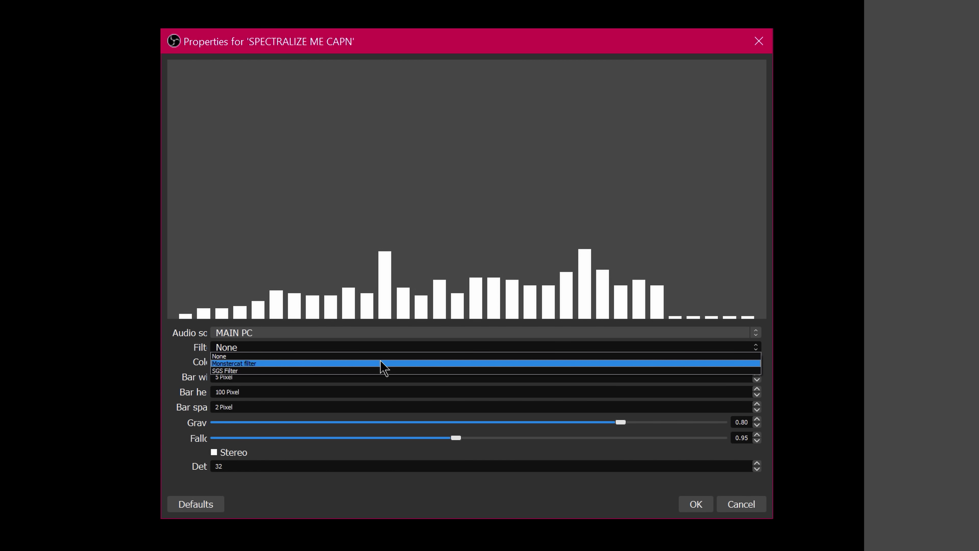
left_click(383, 361)
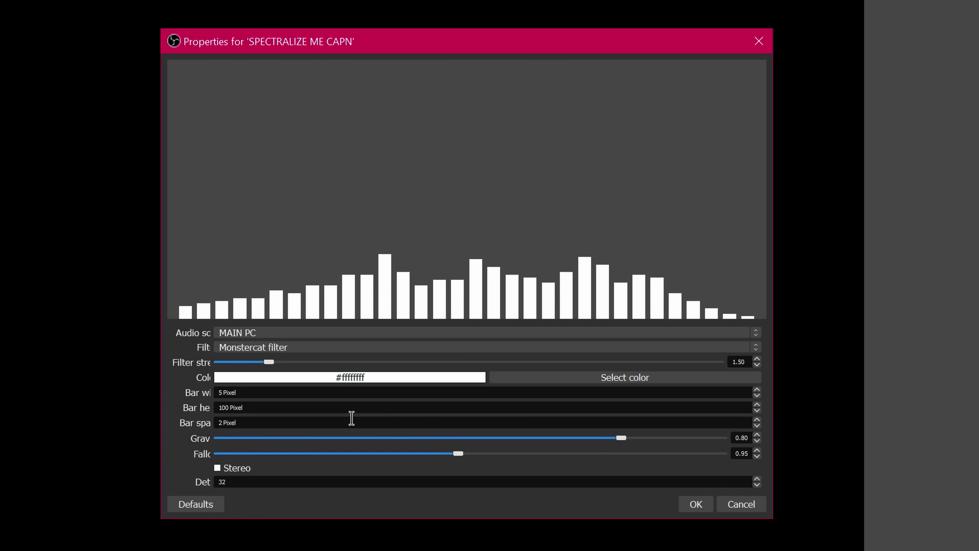
Make the visualizer bars magenta and enlarge the visualizer in the preview
left_click(591, 378)
left_click(480, 197)
left_click(558, 415)
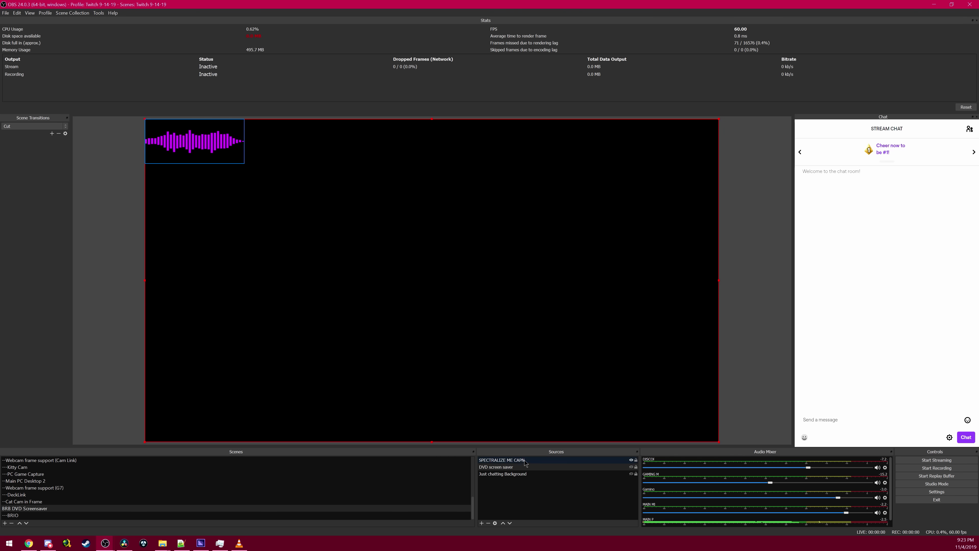
left_click(525, 460)
left_click_drag(246, 165, 637, 331)
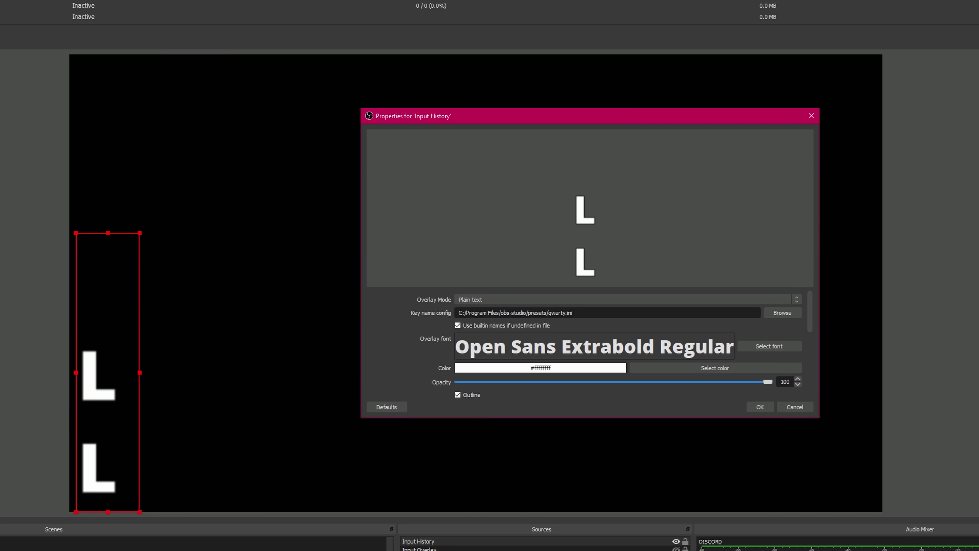
Log Ctrl, Ctrl+S and S in the overlay, then accept the Input History settings
key("ctrl")
key("ctrl+s")
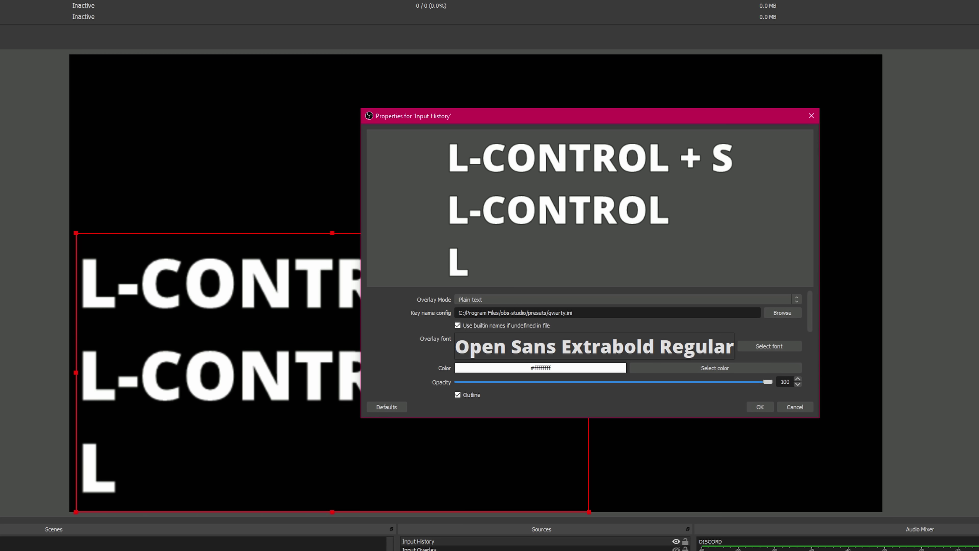
key("s")
left_click(760, 406)
Log Ctrl+A, Ctrl+V, Ctrl+S+D, Ctrl+F, Ctrl+W, Alt+W, Alt+S, Alt+D, Alt+F and Alt+G as overlay lines
key("ctrl")
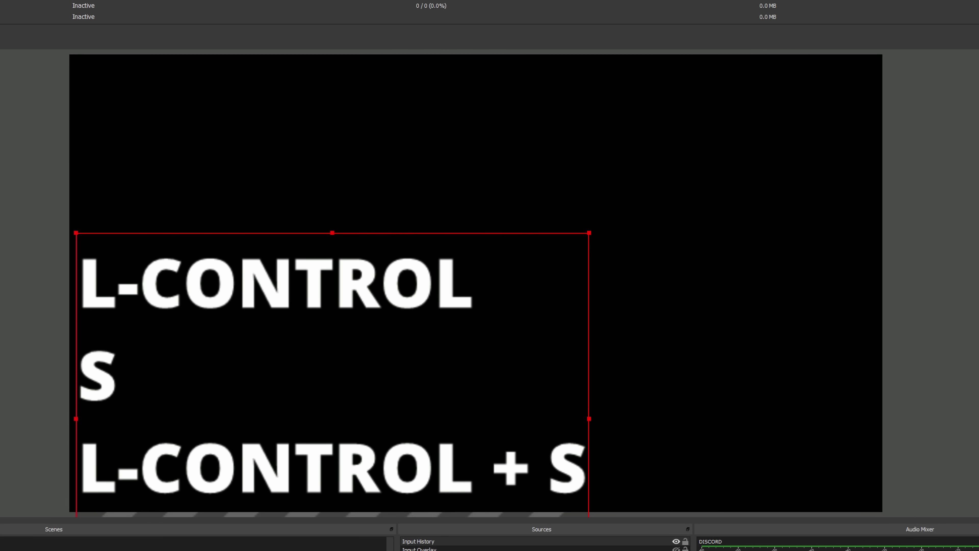
key("ctrl+a")
key("ctrl")
key("ctrl+v")
key("ctrl+s+d")
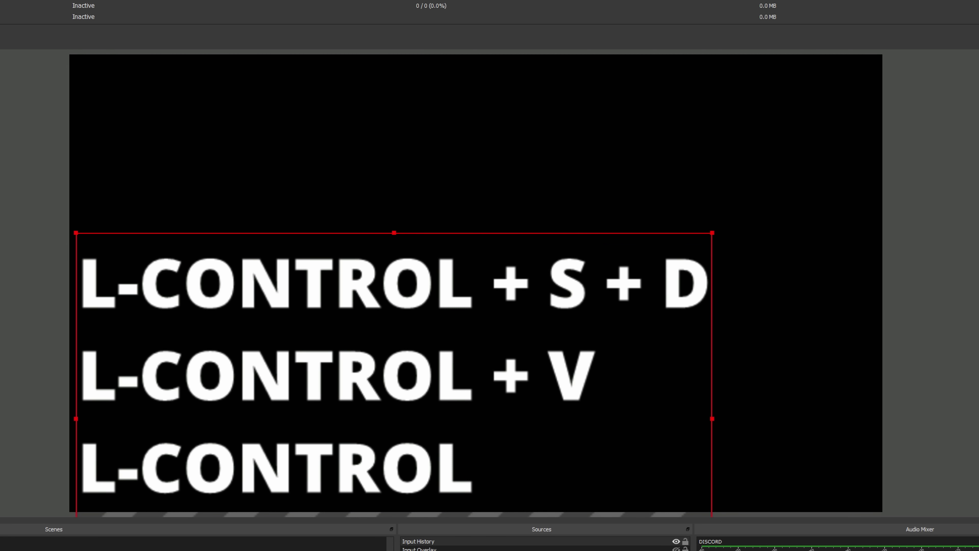
key("ctrl+s")
key("ctrl+f")
key("ctrl+v")
key("ctrl+d")
key("ctrl+s")
key("ctrl+w")
key("alt+w")
key("alt")
key("alt+s")
key("alt+d")
key("alt+f")
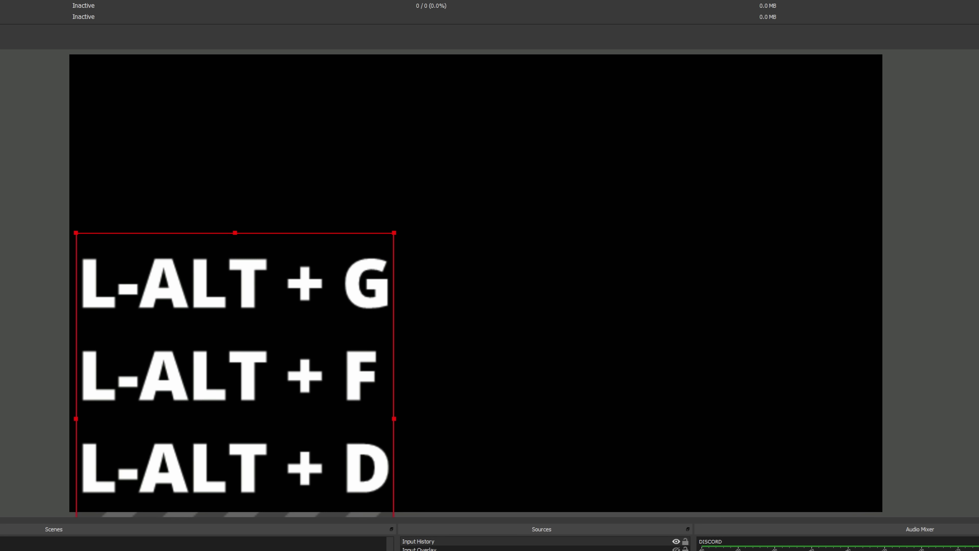
key("alt+g")
key("alt")
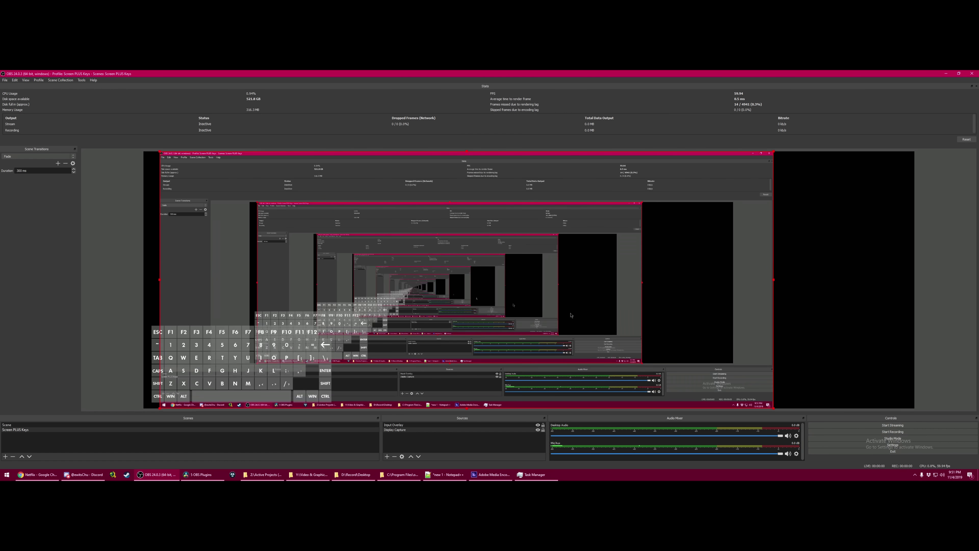
Nudge the screen capture, enlarge and raise the keyboard overlay, and rotate it 90 degrees
left_click_drag(779, 324, 802, 315)
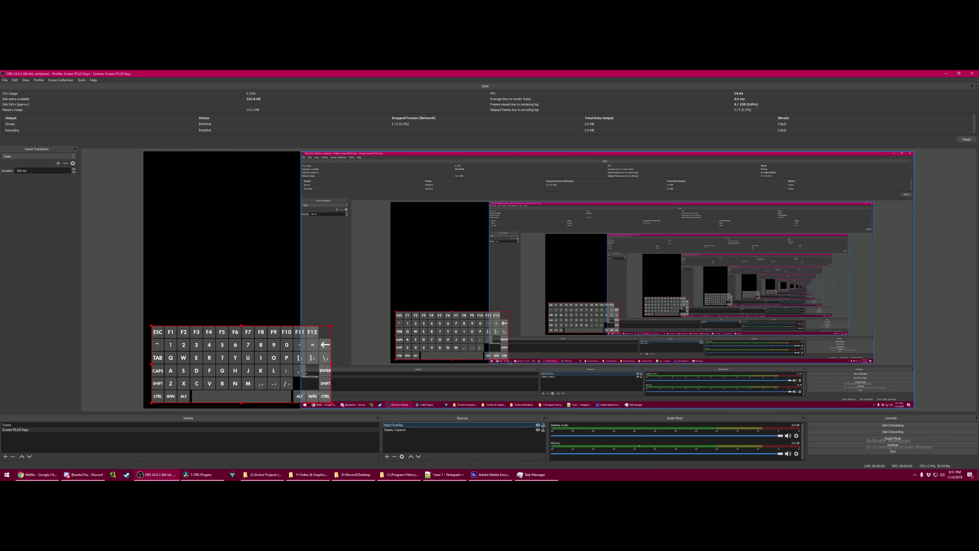
left_click_drag(308, 393, 344, 408)
left_click_drag(274, 386, 278, 359)
right_click(277, 360)
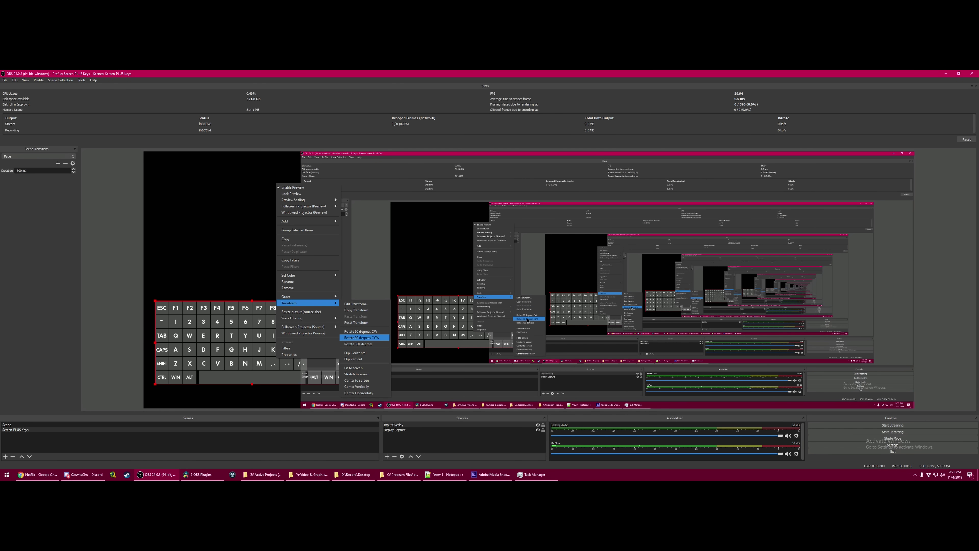
left_click(362, 338)
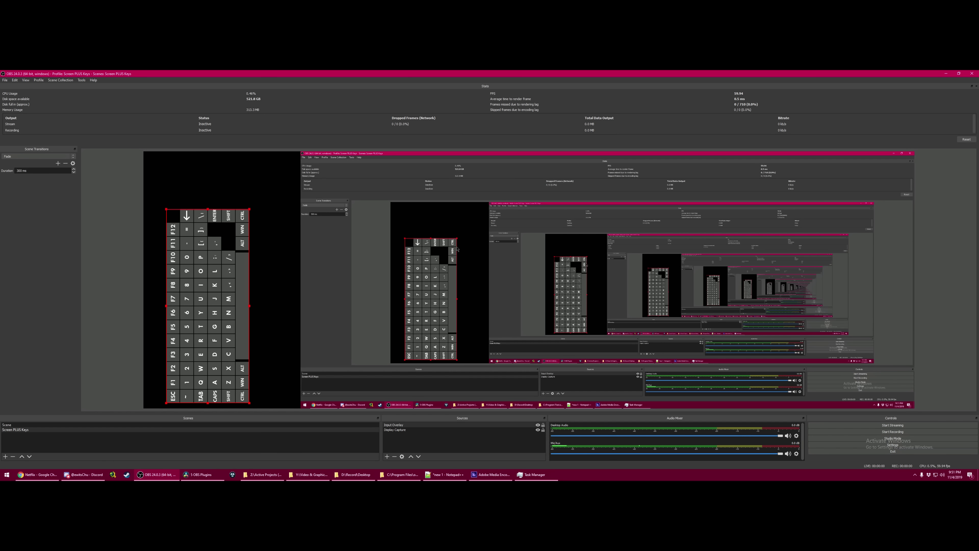
Enlarge the keyboard overlay further and stretch the green fill behind it across the canvas
left_click_drag(249, 210, 272, 155)
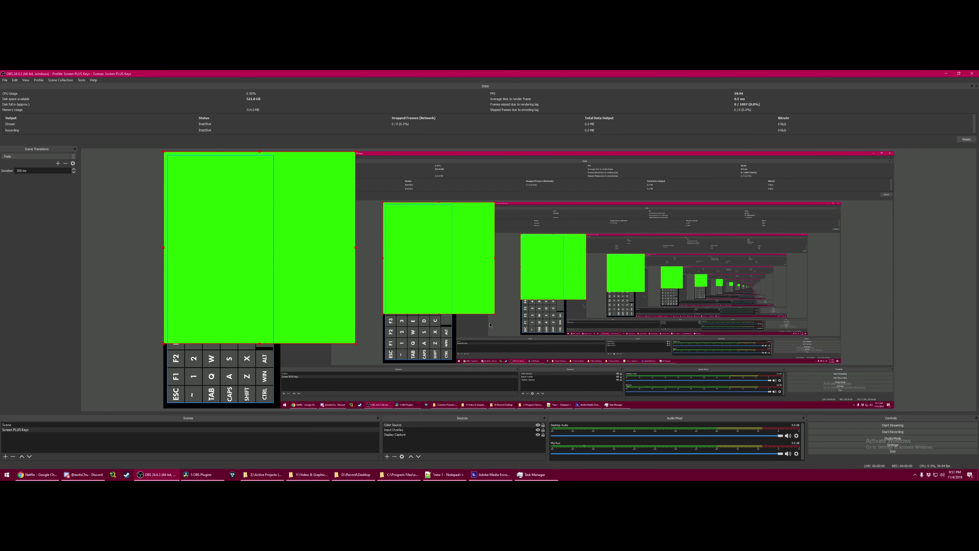
left_click_drag(356, 346, 420, 408)
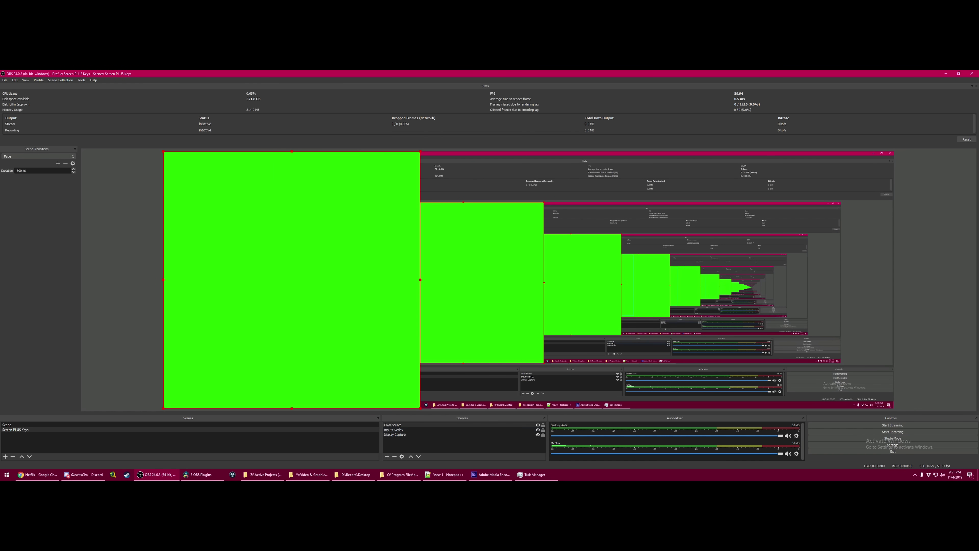
left_click_drag(401, 447, 401, 443)
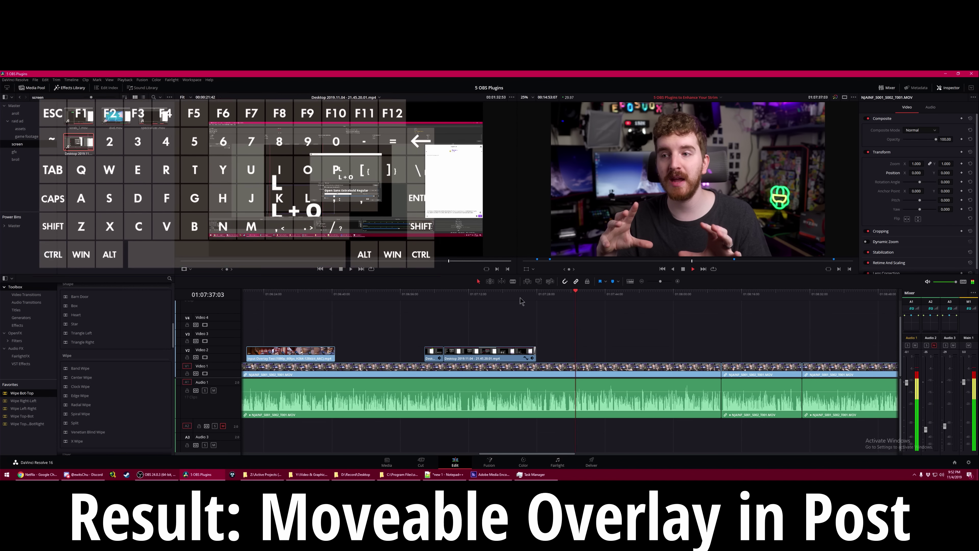
Compare the Desktop and webcam clips on the timeline, then start adding an effect filter to REPLAY LATEST
left_click(519, 298)
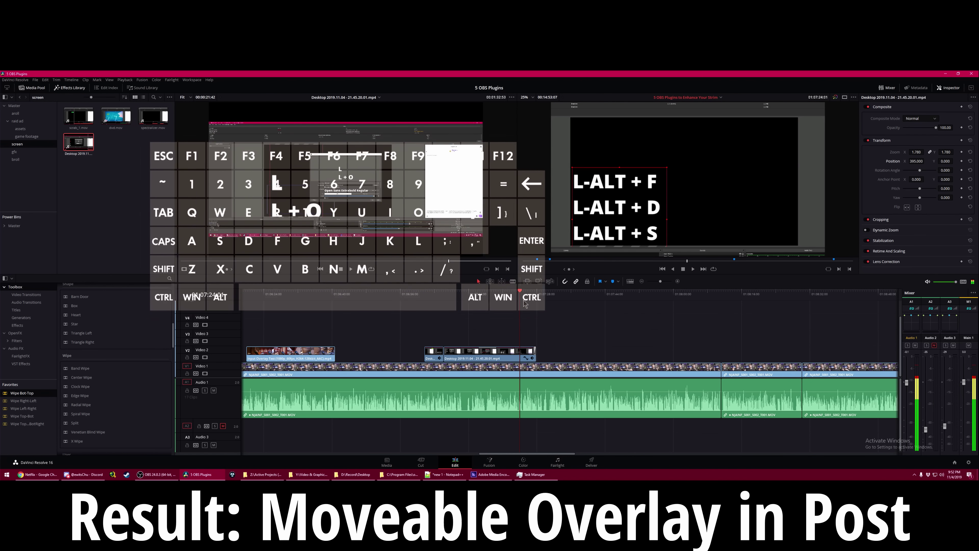
left_click(560, 295)
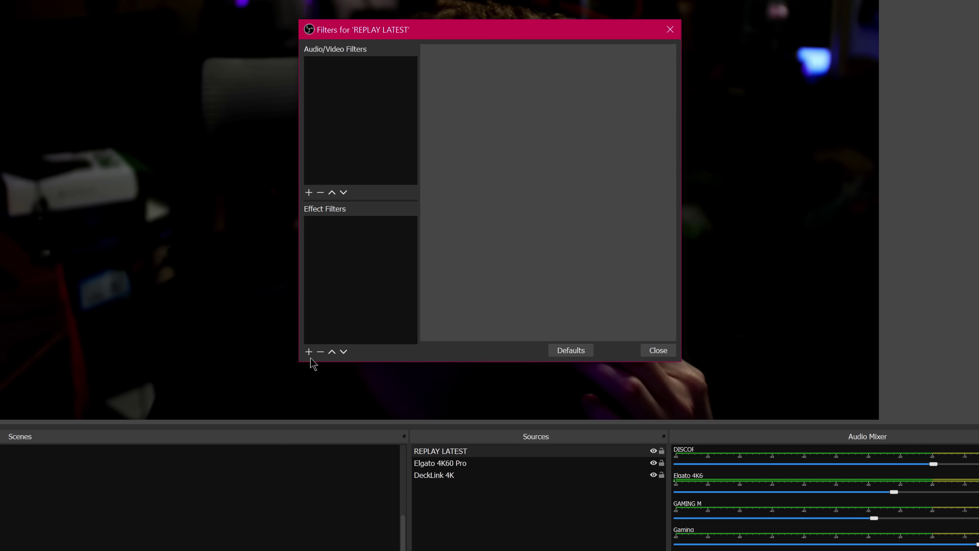
left_click(309, 352)
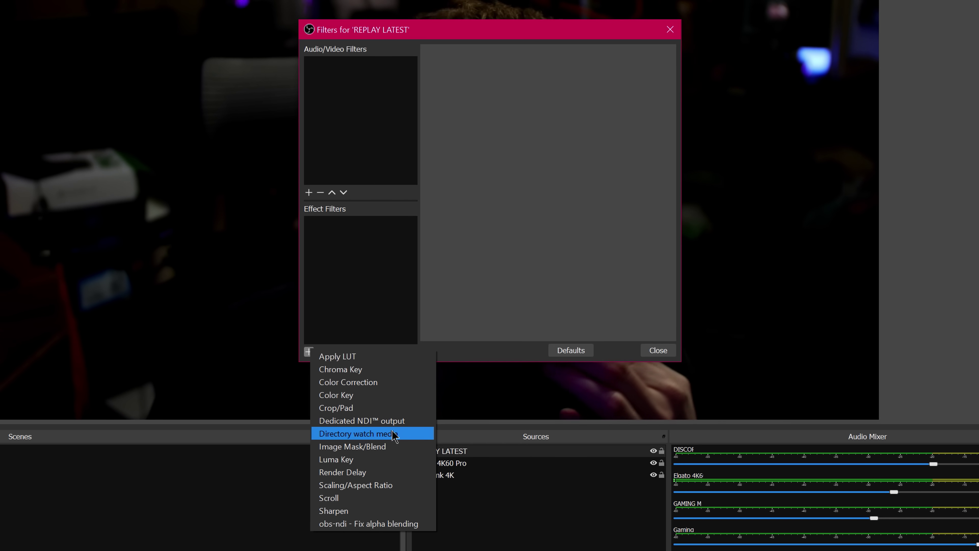
Add a Directory watch media filter with its default name, watching D:/Record/REPLAYS
left_click(366, 433)
left_click(469, 218)
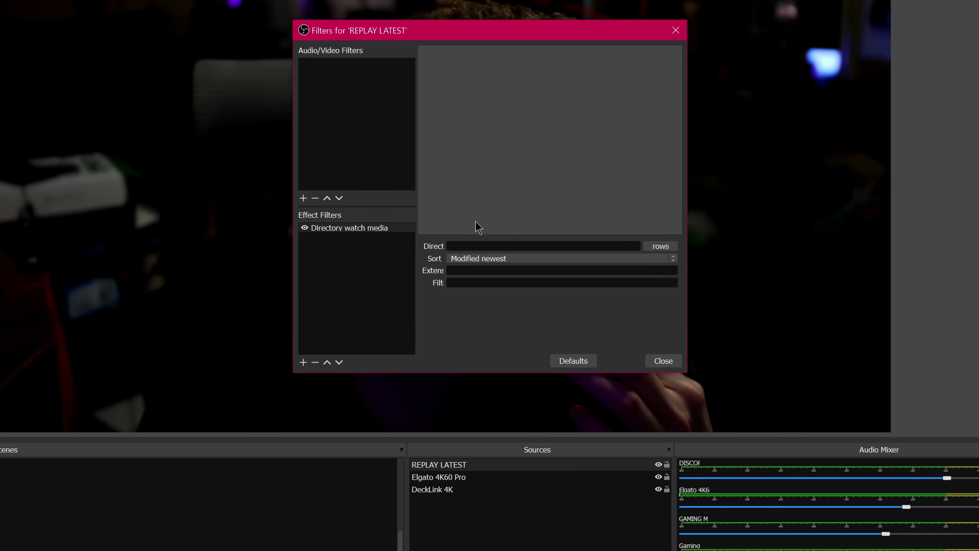
left_click(641, 241)
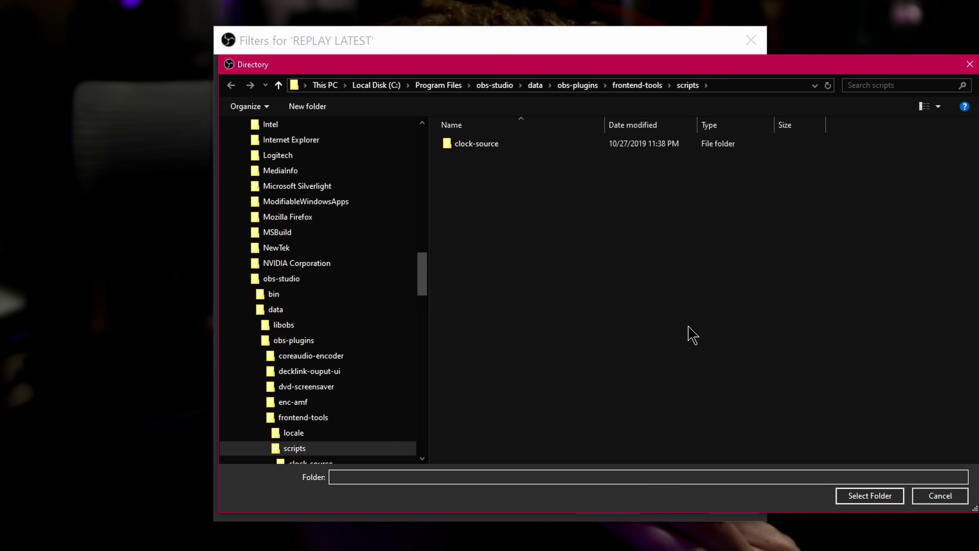
scroll(366, 357, "up", 15)
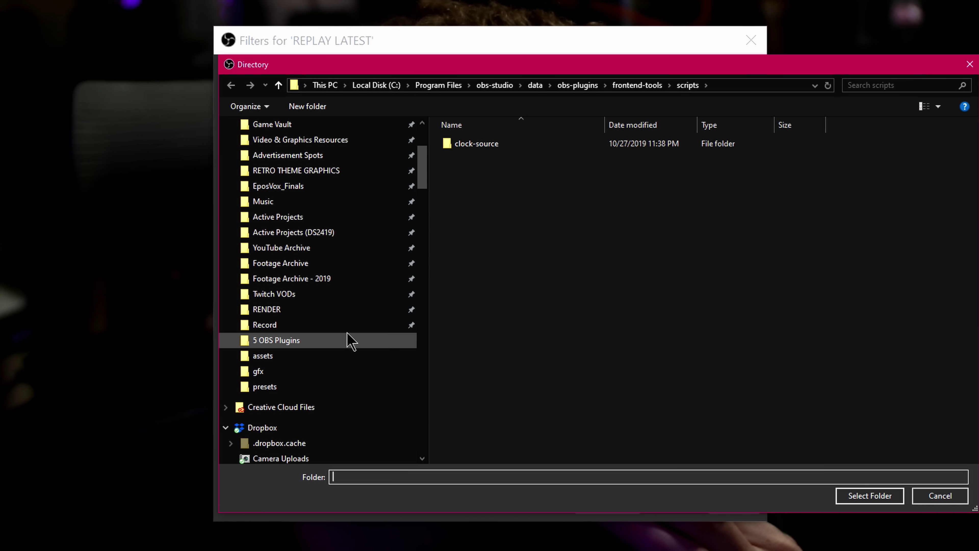
left_click(578, 361)
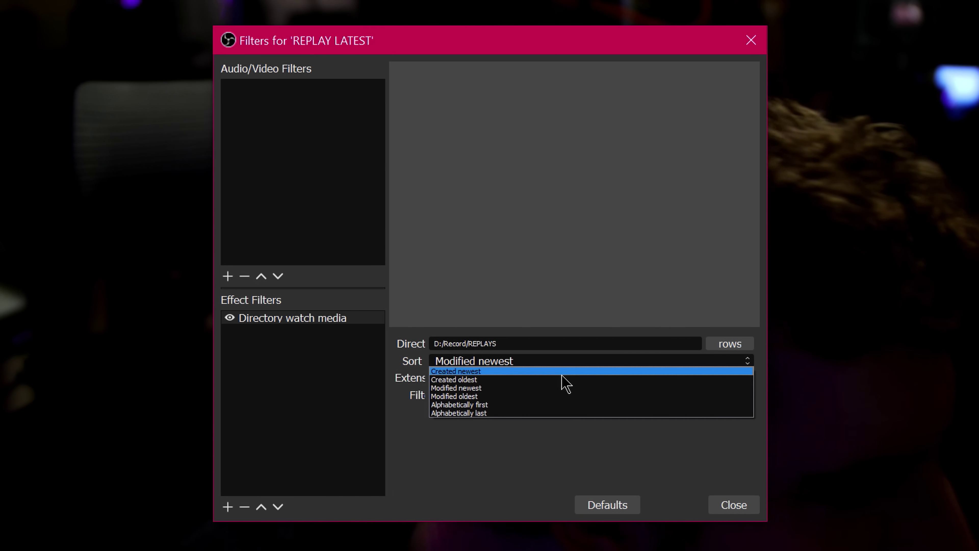
Sort by Created newest, limit extensions to .mkv, and close the filter settings
left_click(561, 374)
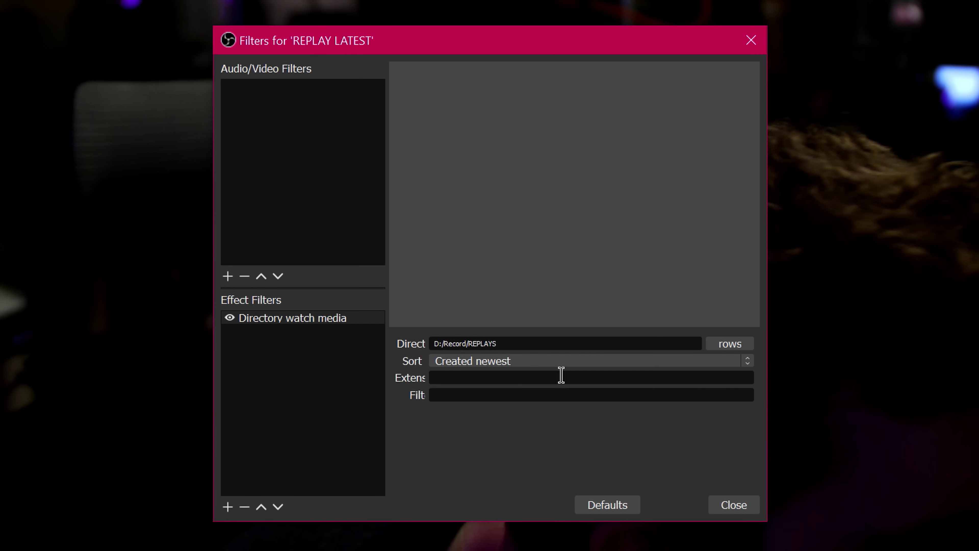
left_click(704, 380)
type(".mkv")
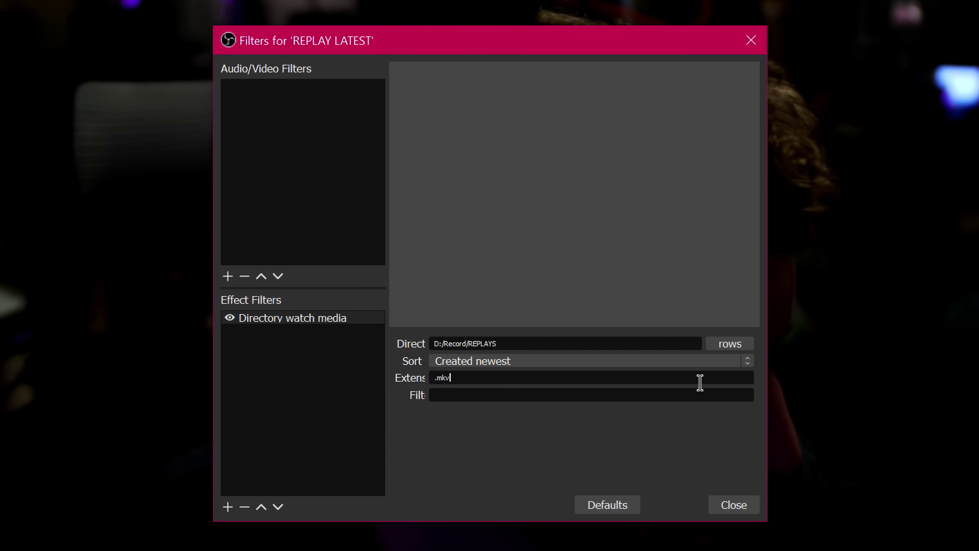
left_click_drag(771, 396, 976, 395)
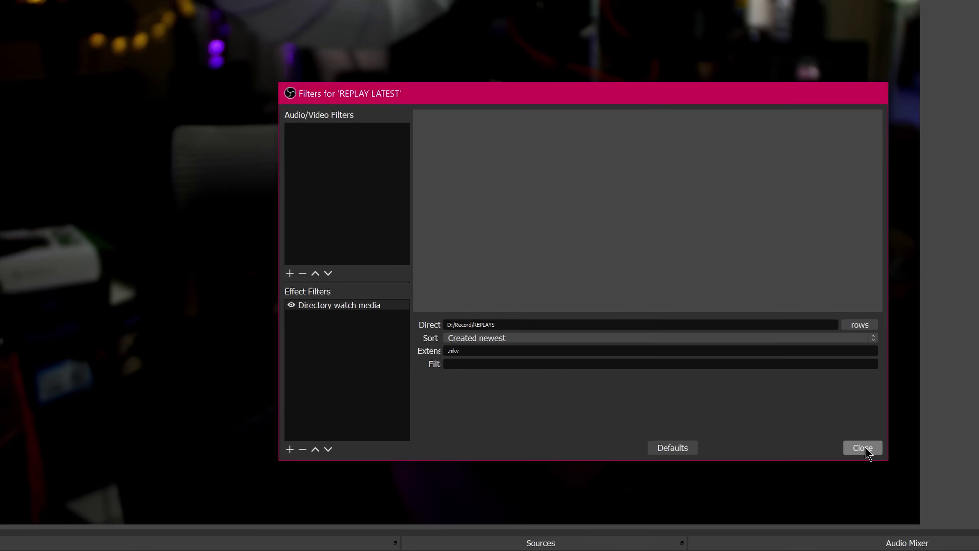
left_click(968, 505)
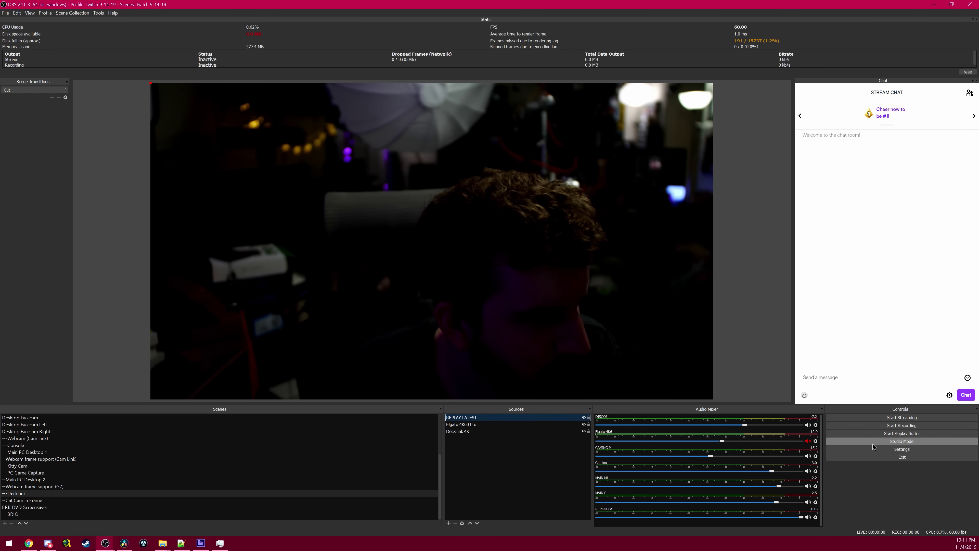
Confirm the REPLAY LATEST properties, then hide and re-show the source to reload the newest recording
right_click(569, 417)
left_click(594, 397)
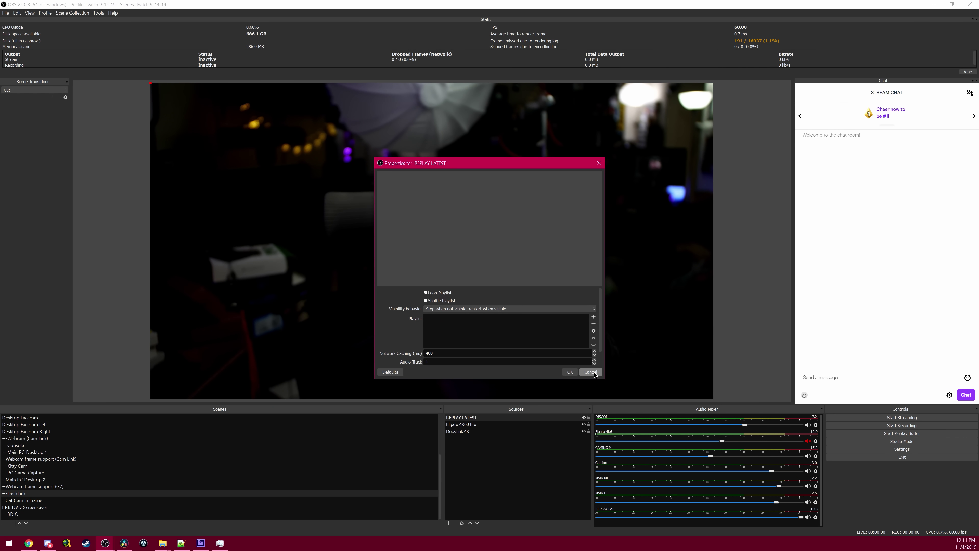
left_click(570, 371)
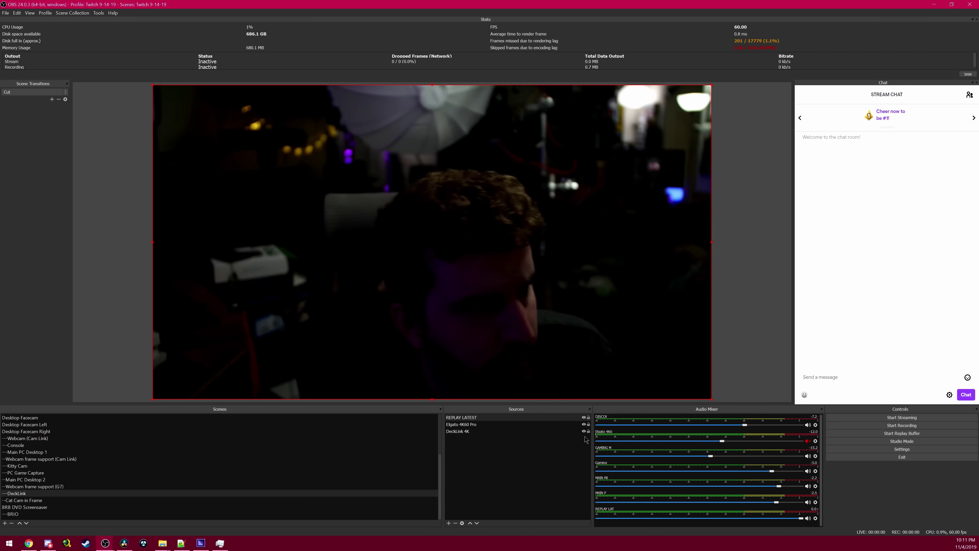
left_click(584, 418)
left_click(584, 418)
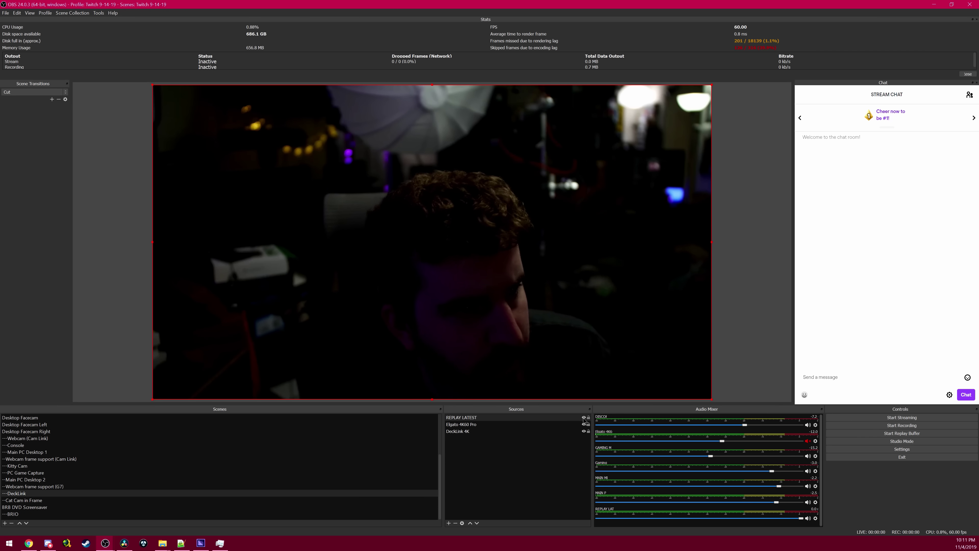
Open Properties for REPLAY LATEST from its Sources context menu
right_click(581, 420)
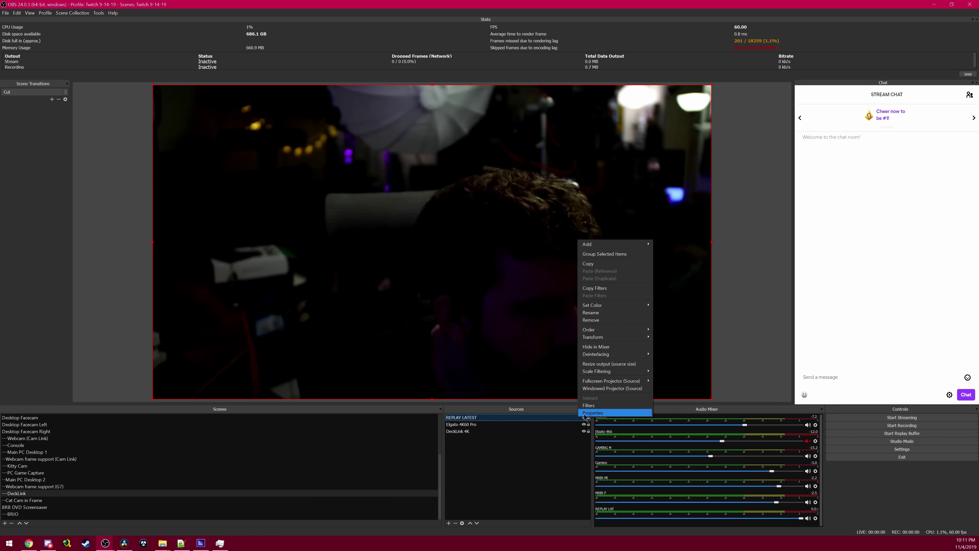
left_click(587, 407)
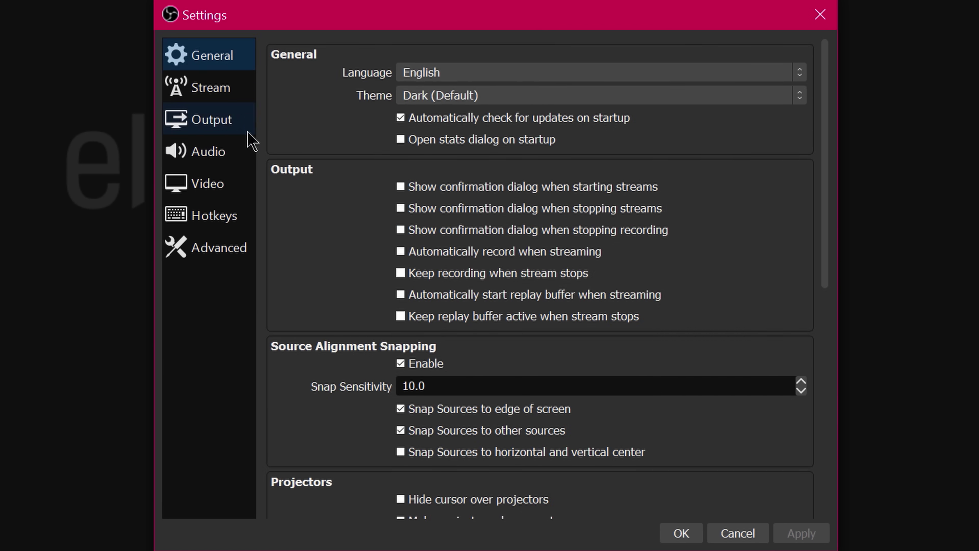
Show the Recording tab of the Output settings and list the available recording encoders
left_click(247, 129)
left_click(348, 85)
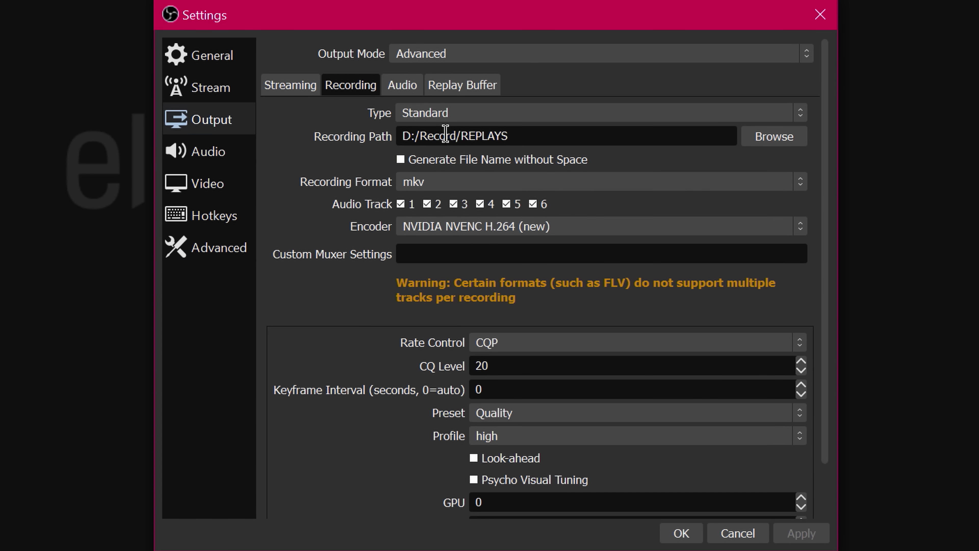
left_click(518, 226)
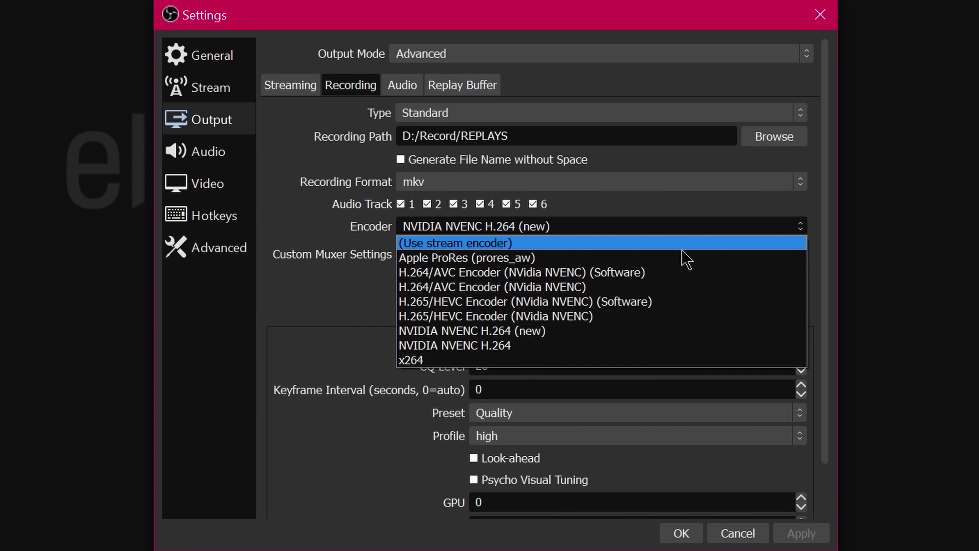